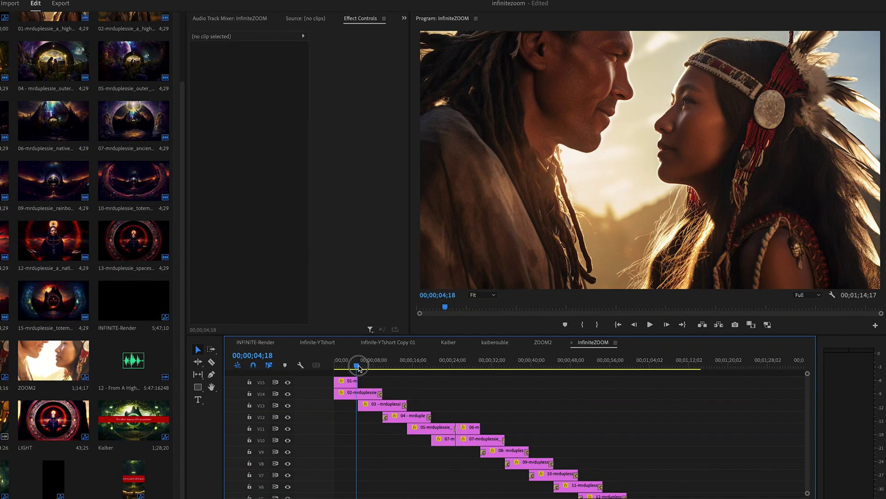
# Scrub the zoom preview and check the Scale of clips 01 through 04, with clip 04 at 400.
pyautogui.moveTo(358, 367)
pyautogui.mouseDown()
pyautogui.moveTo(355, 380)
pyautogui.moveTo(352, 367)
pyautogui.moveTo(361, 367)
pyautogui.moveTo(352, 367)
pyautogui.mouseUp()
pyautogui.click(347, 384)
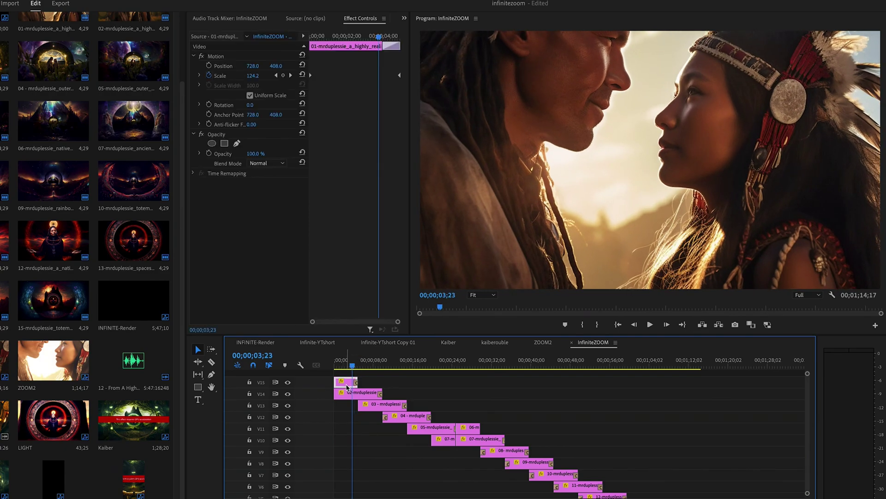
pyautogui.click(368, 394)
pyautogui.click(395, 406)
pyautogui.click(421, 418)
pyautogui.scroll(5, 362, 395)
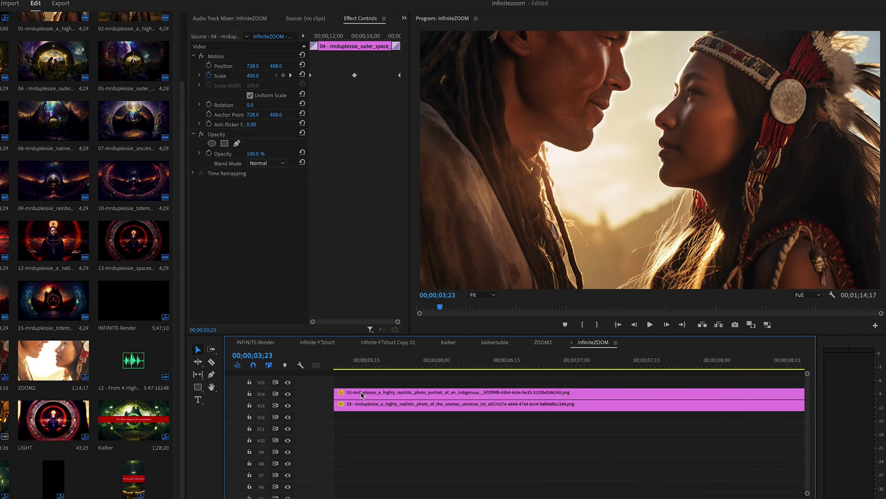
pyautogui.scroll(-10, 363, 395)
pyautogui.scroll(5, 362, 394)
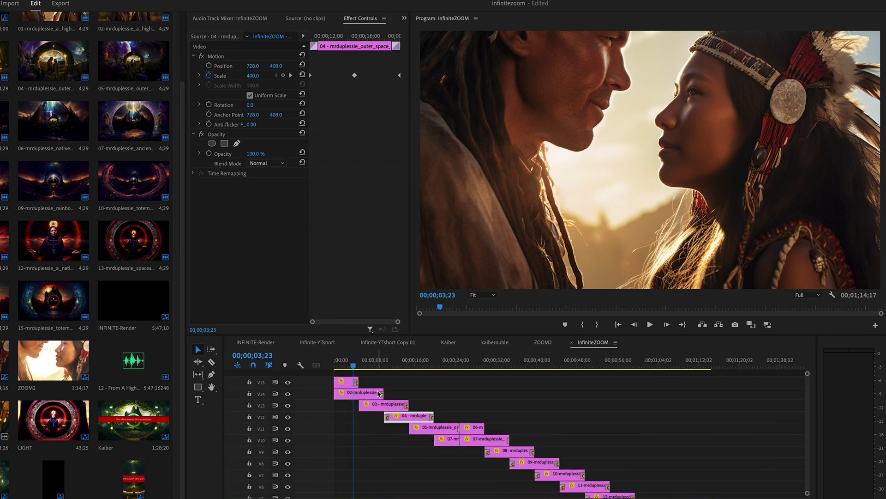
# Switch to the Midjourney chat in Chrome, select the prompt text, and scroll to the upscaled Image #1.
pyautogui.press('super+Tab')
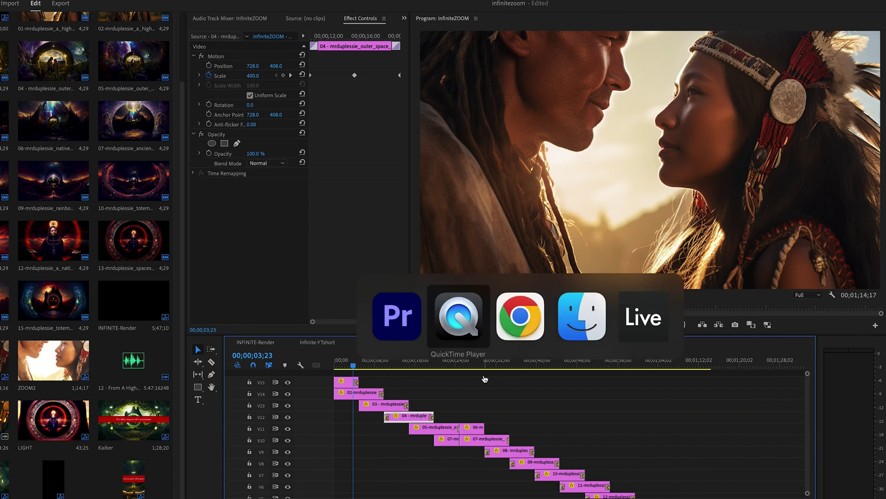
pyautogui.press('super+Tab')
pyautogui.press('super+Tab')
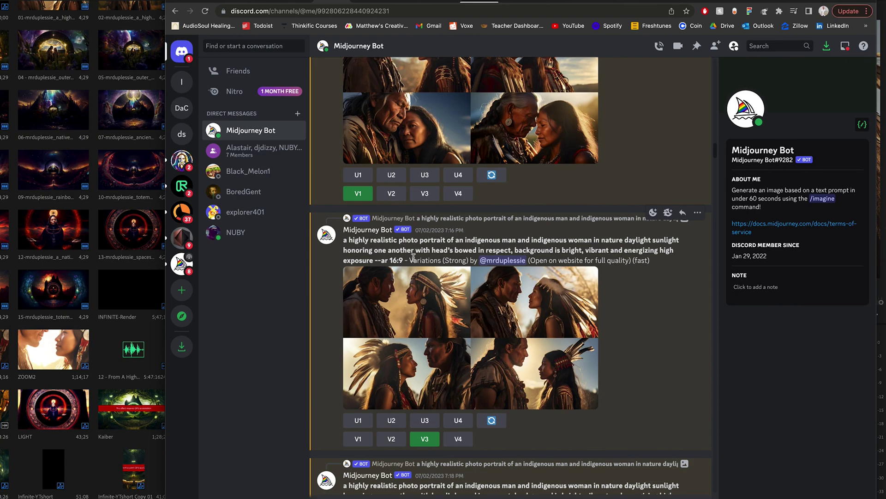
pyautogui.moveTo(343, 242); pyautogui.dragTo(373, 260)
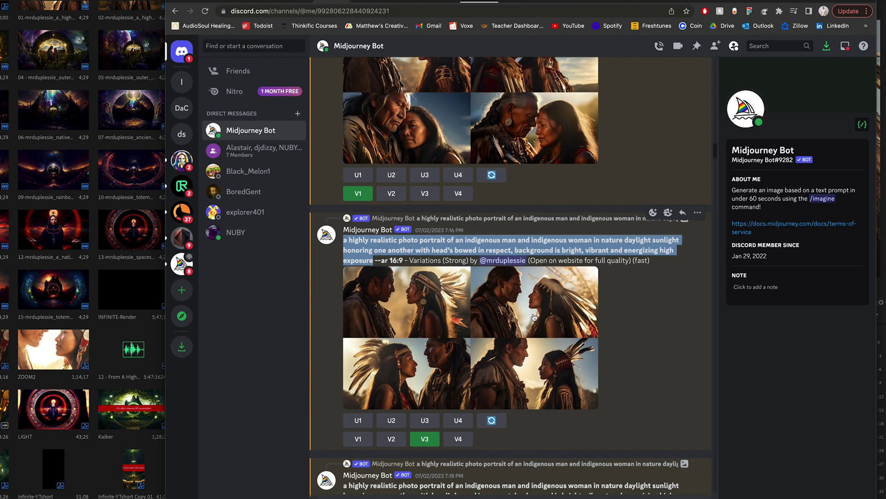
pyautogui.click(665, 352)
pyautogui.scroll(-3, 641, 356)
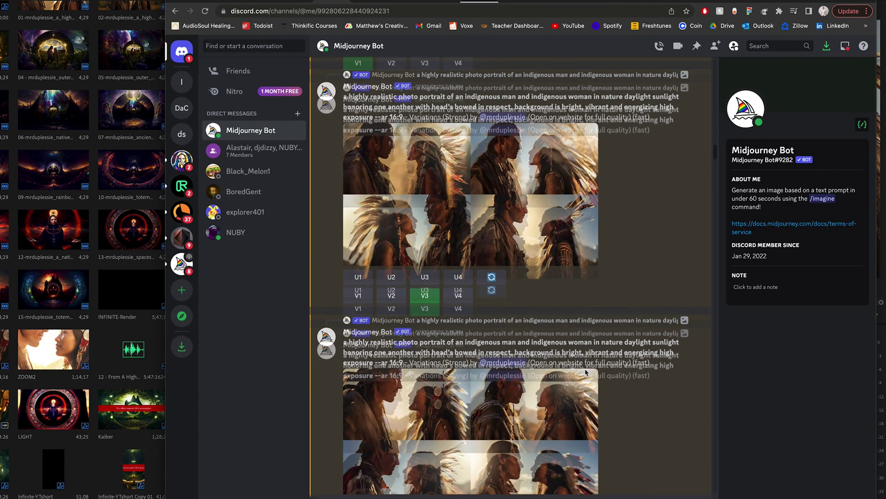
pyautogui.scroll(-3, 586, 372)
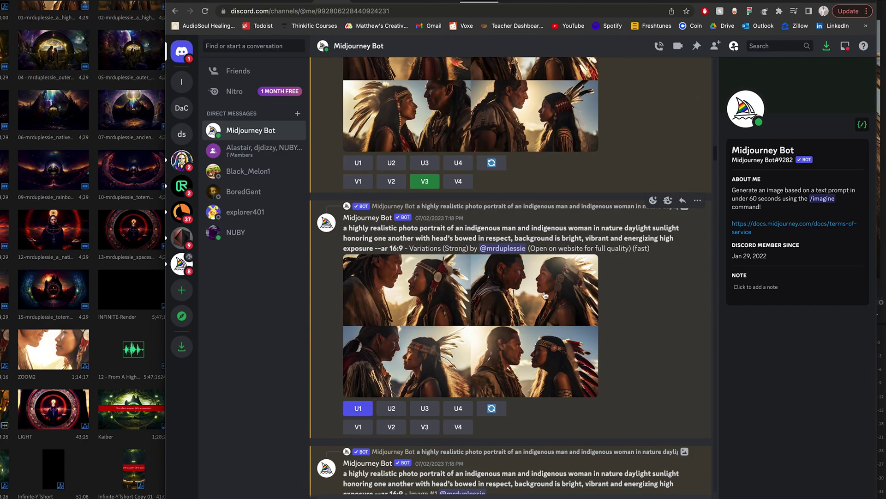
pyautogui.scroll(-6, 650, 313)
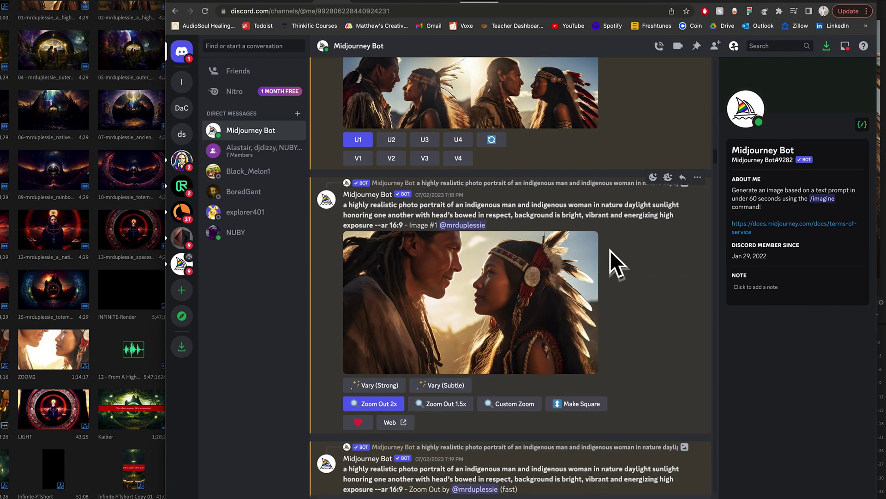
pyautogui.click(511, 403)
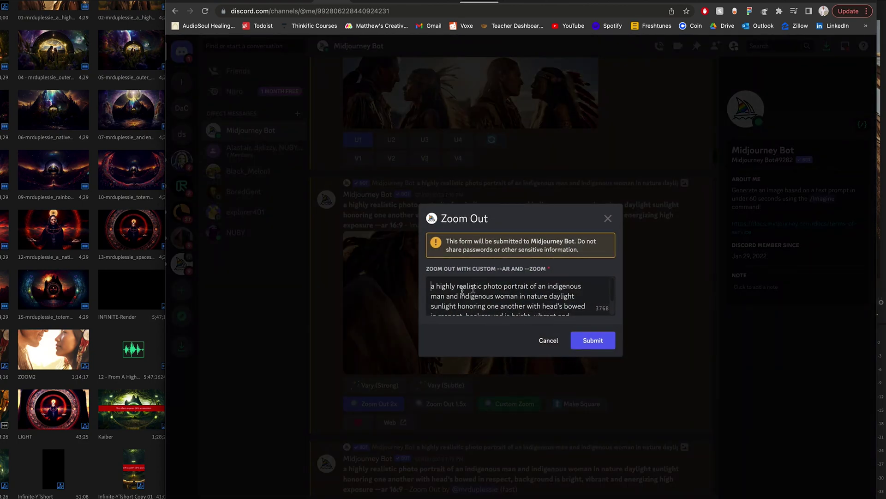
pyautogui.scroll(-2, 507, 292)
pyautogui.scroll(2, 482, 300)
pyautogui.click(548, 338)
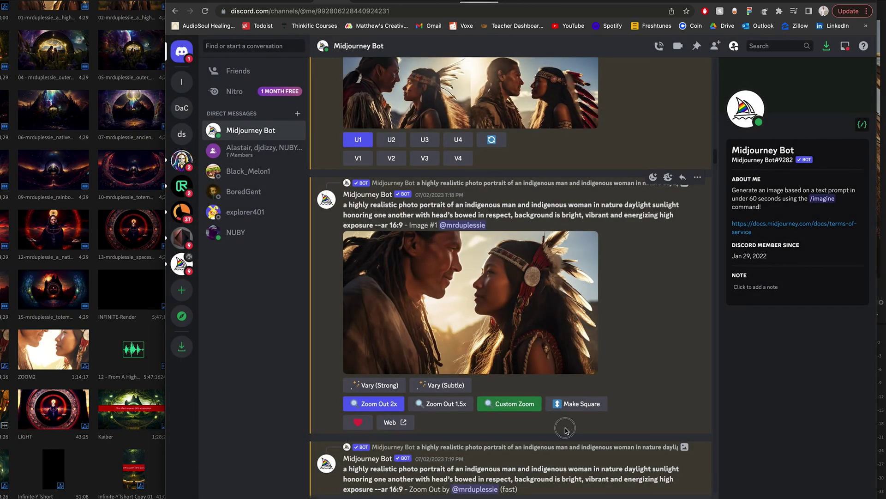
pyautogui.scroll(-3, 559, 427)
pyautogui.scroll(-3, 559, 427)
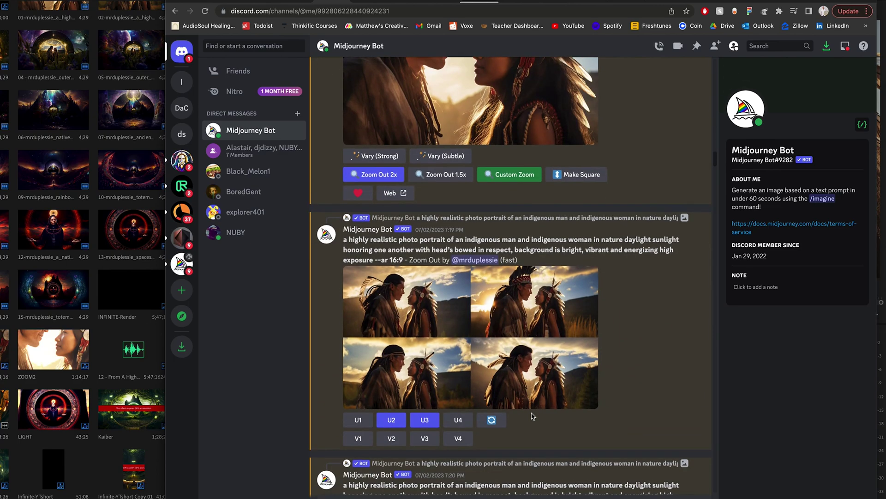
pyautogui.scroll(-5, 461, 390)
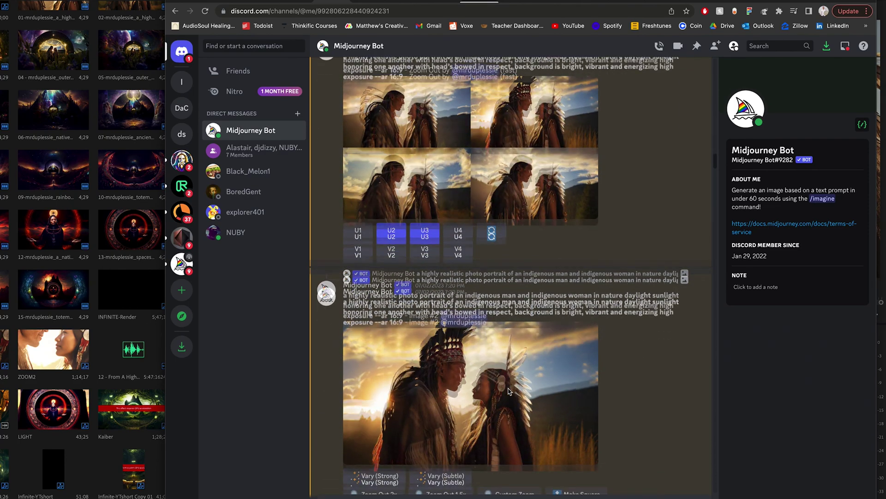
pyautogui.scroll(-6, 516, 392)
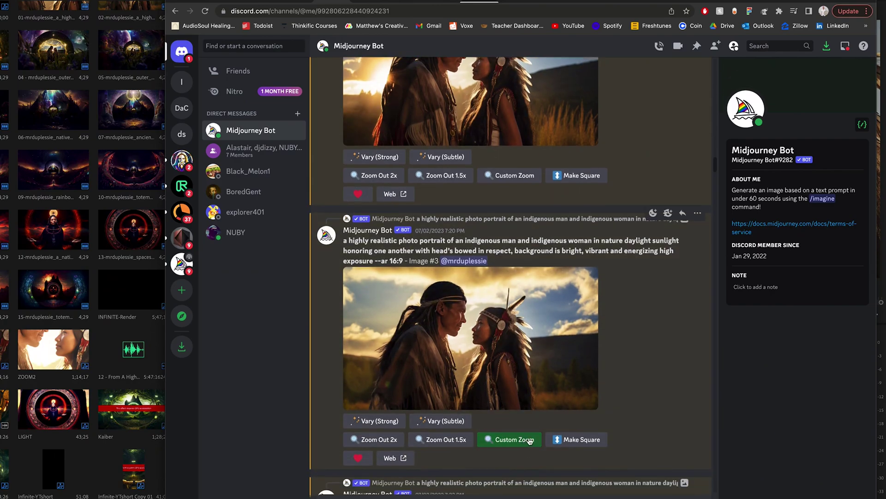
pyautogui.scroll(-3, 530, 448)
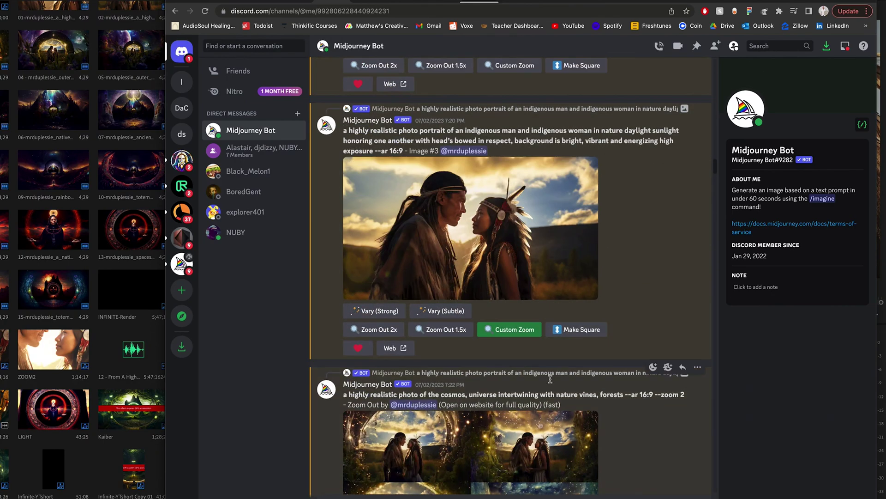
pyautogui.click(547, 276)
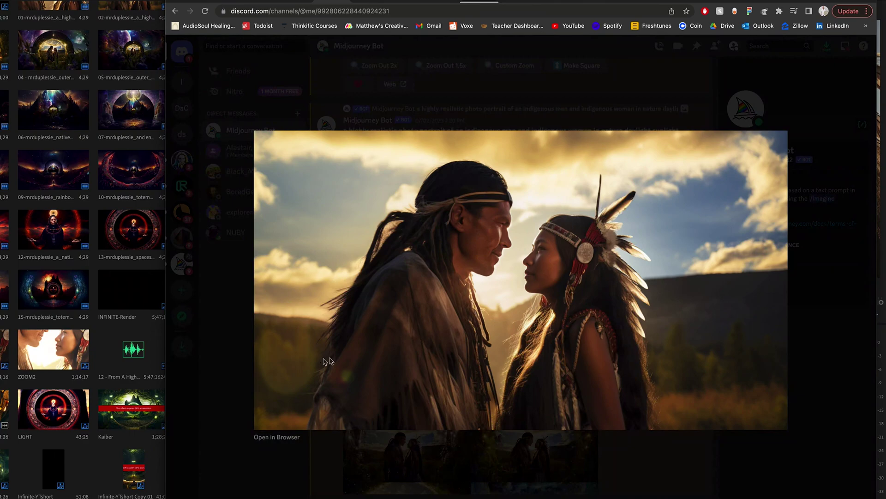
pyautogui.rightClick(424, 336)
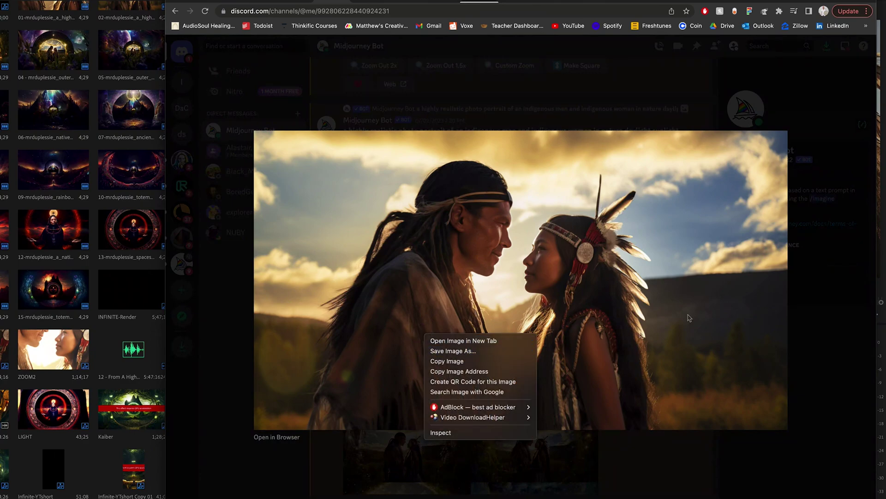
pyautogui.click(819, 317)
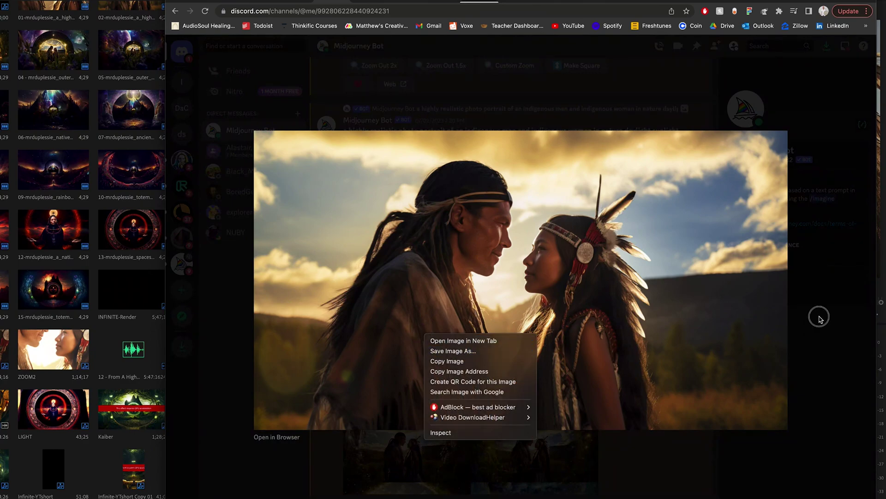
pyautogui.click(812, 361)
pyautogui.scroll(-8, 665, 333)
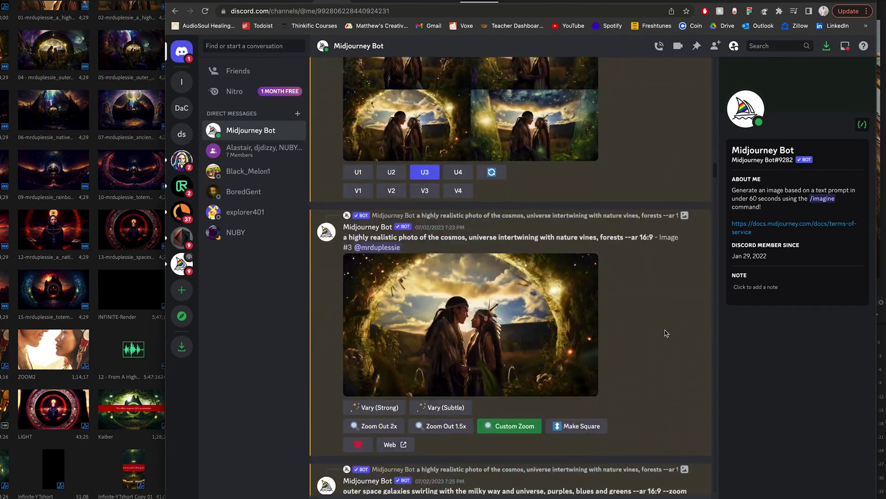
pyautogui.scroll(-15, 665, 332)
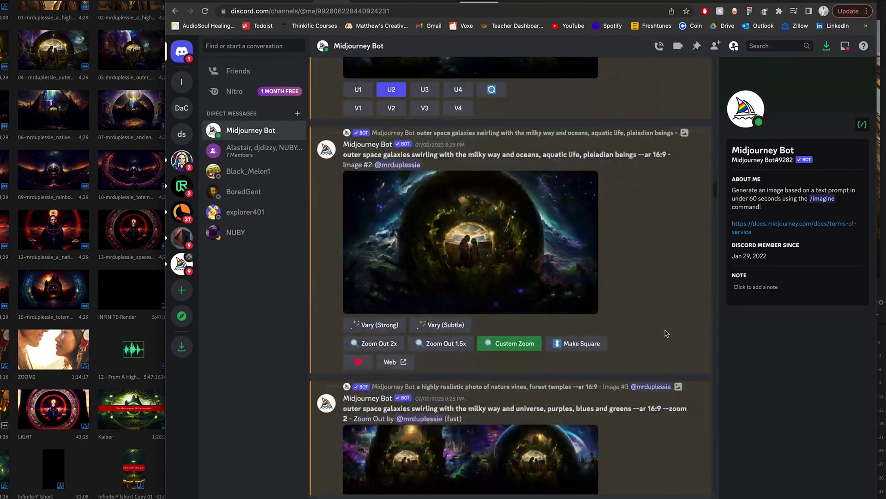
pyautogui.scroll(-3, 667, 333)
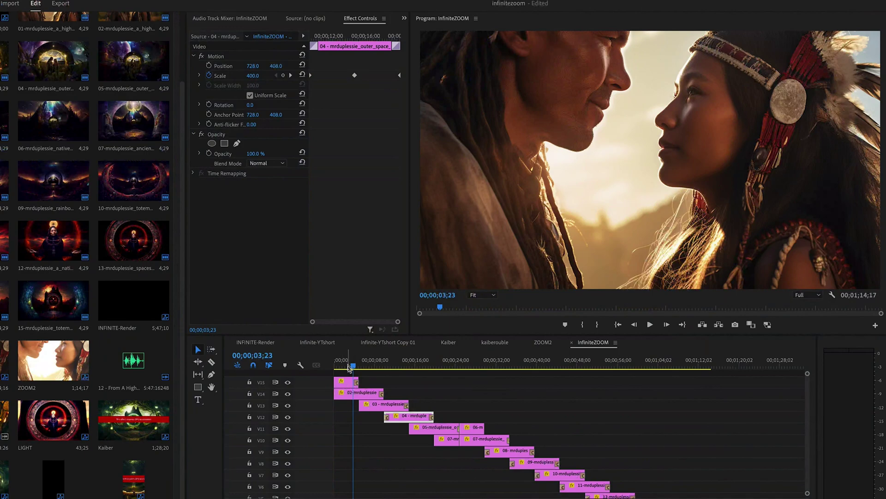
pyautogui.moveTo(349, 366); pyautogui.dragTo(350, 366)
pyautogui.click(387, 406)
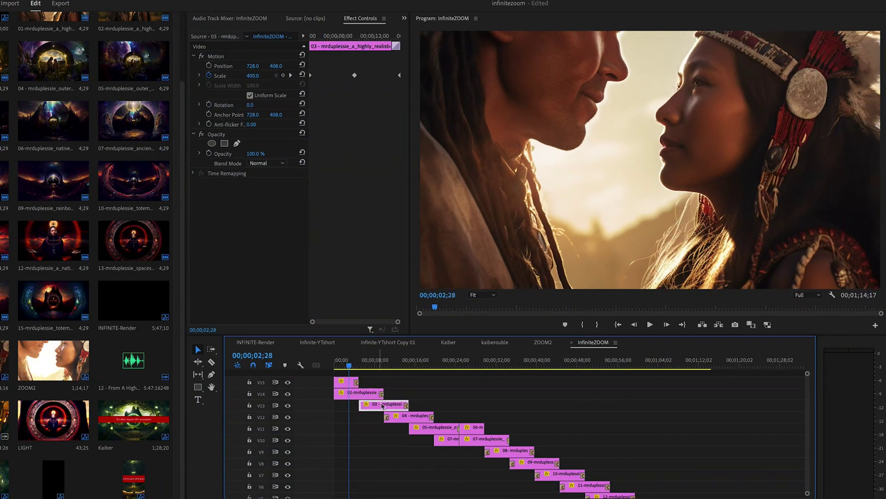
pyautogui.click(406, 418)
pyautogui.click(442, 426)
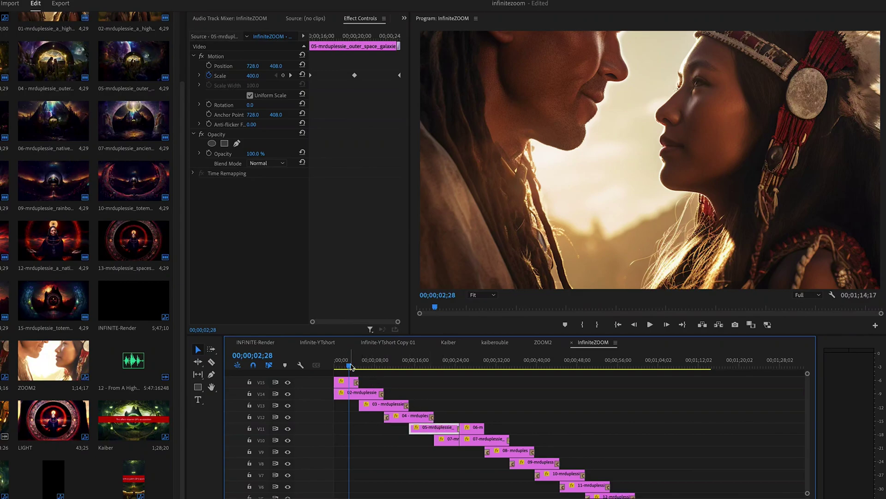
pyautogui.moveTo(350, 366); pyautogui.dragTo(326, 368)
pyautogui.click(341, 383)
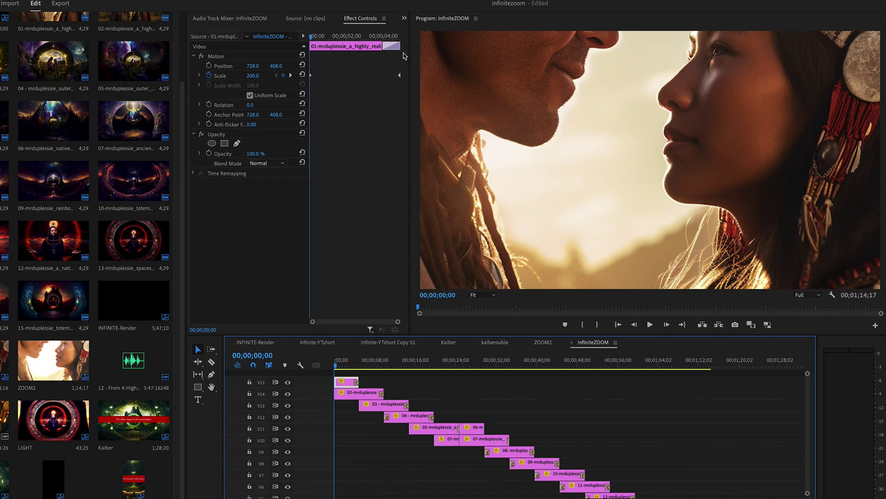
pyautogui.moveTo(313, 39); pyautogui.dragTo(408, 44)
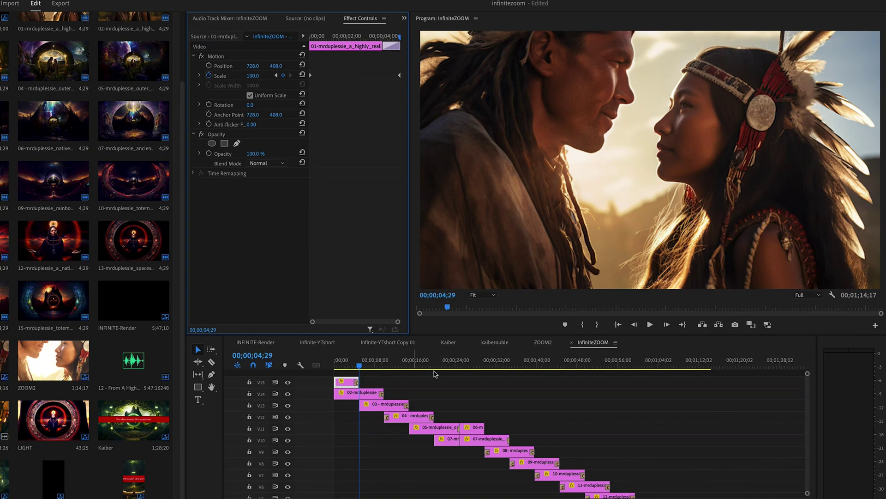
pyautogui.moveTo(359, 367)
pyautogui.mouseDown()
pyautogui.moveTo(338, 365)
pyautogui.moveTo(360, 366)
pyautogui.moveTo(342, 393)
pyautogui.moveTo(360, 393)
pyautogui.moveTo(365, 367)
pyautogui.mouseUp()
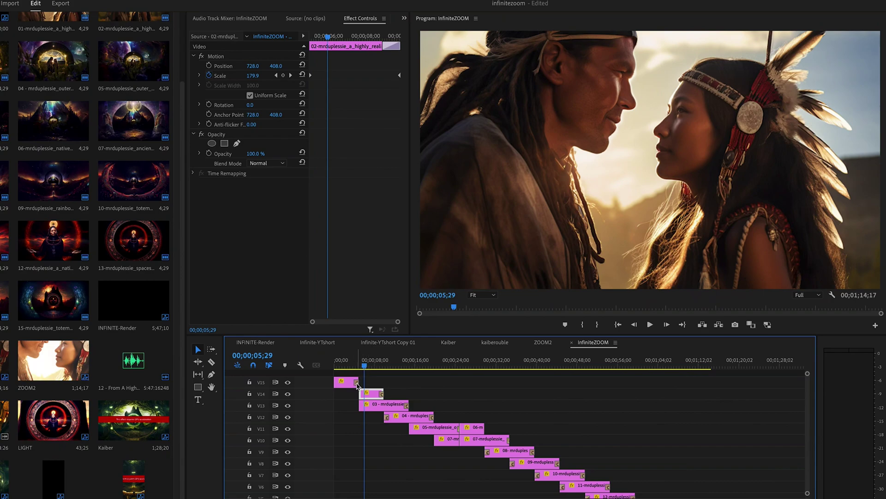
# Delete the transition at the end of clip 01 on V15 and scrub the cut near 00;00;04;00.
pyautogui.click(356, 385)
pyautogui.press('Delete')
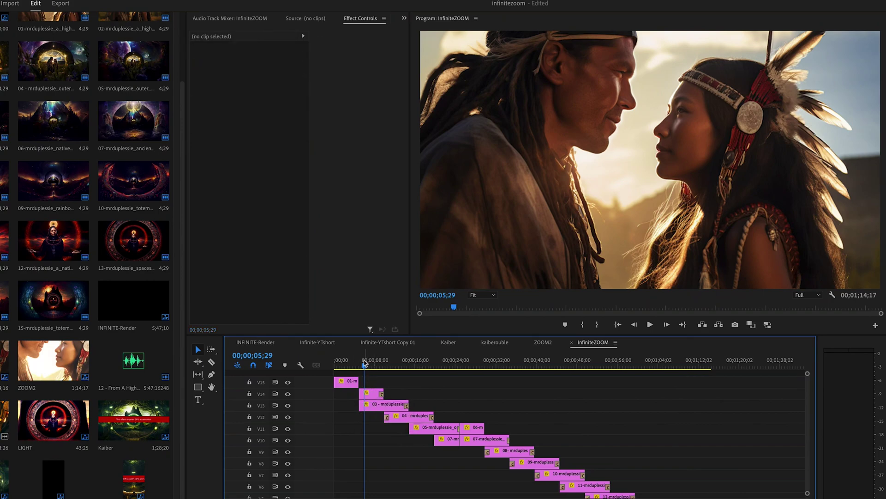
pyautogui.moveTo(365, 364)
pyautogui.mouseDown()
pyautogui.moveTo(352, 365)
pyautogui.moveTo(384, 365)
pyautogui.moveTo(350, 365)
pyautogui.moveTo(359, 365)
pyautogui.mouseUp()
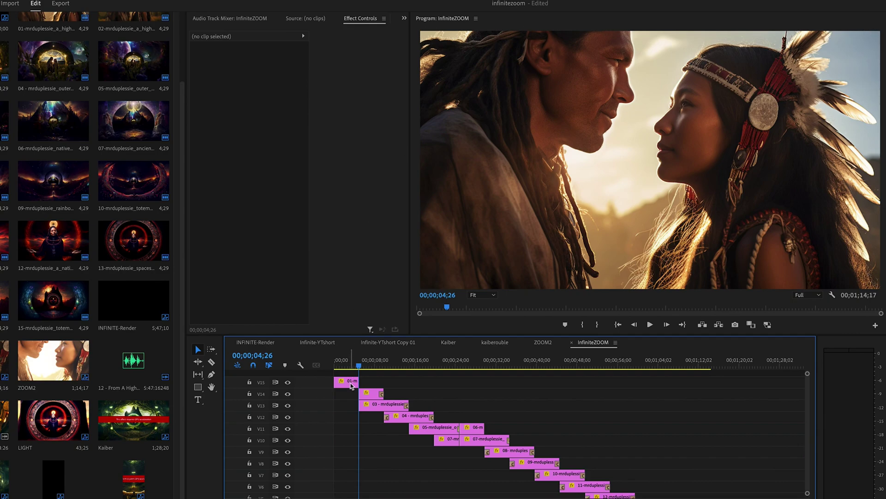
pyautogui.moveTo(358, 366); pyautogui.dragTo(360, 367)
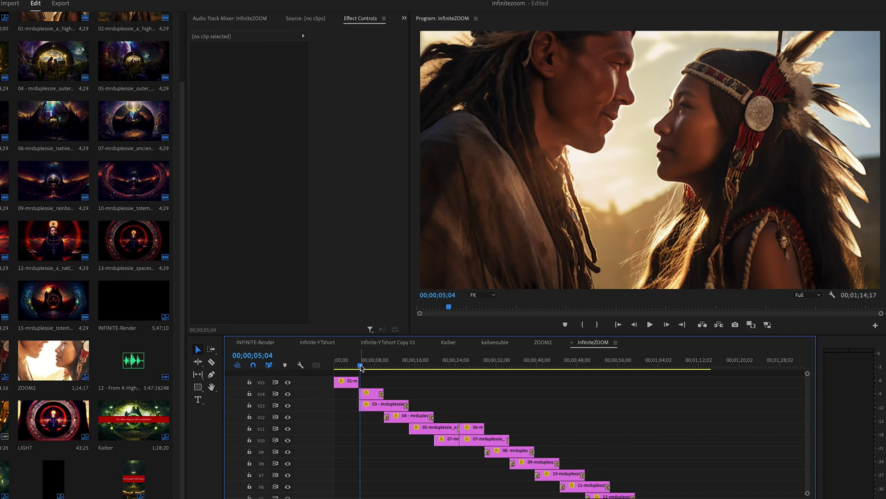
pyautogui.moveTo(361, 367); pyautogui.dragTo(359, 368)
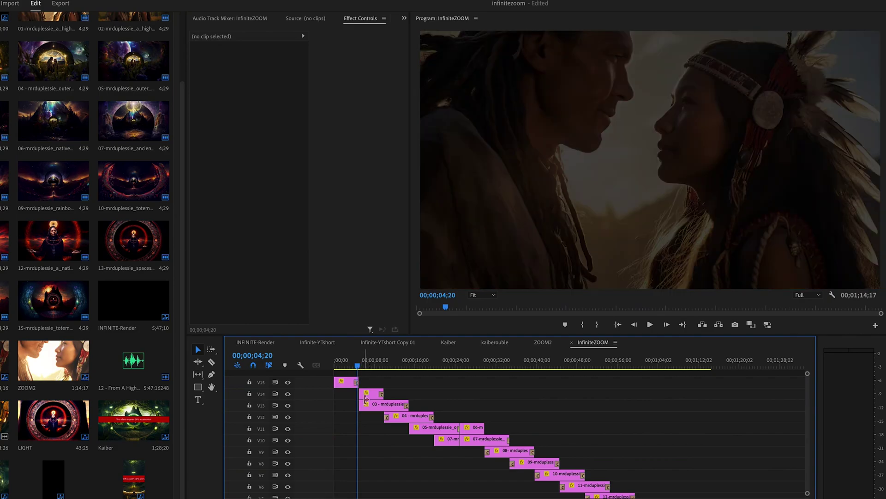
pyautogui.moveTo(359, 367); pyautogui.dragTo(355, 367)
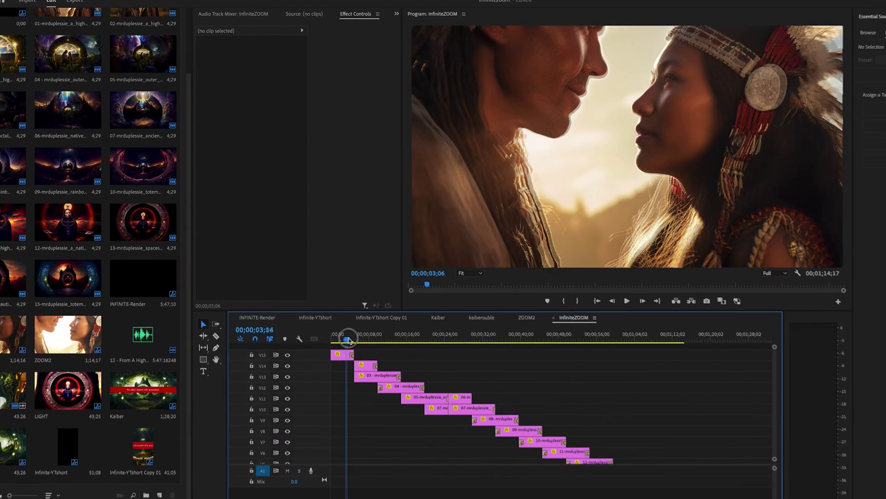
# Place a Cross Dissolve on the clip 01 to clip 02 edit point near 04;04 and preview it.
pyautogui.click(350, 340)
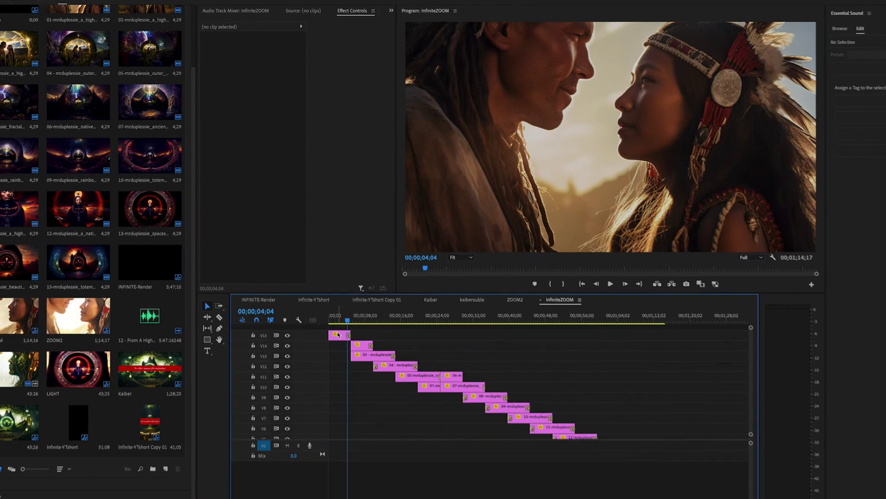
pyautogui.click(338, 333)
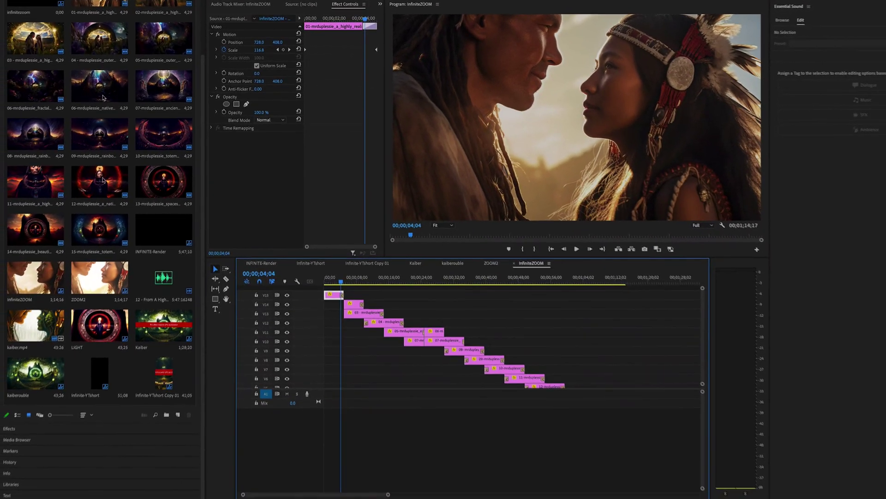
pyautogui.click(12, 423)
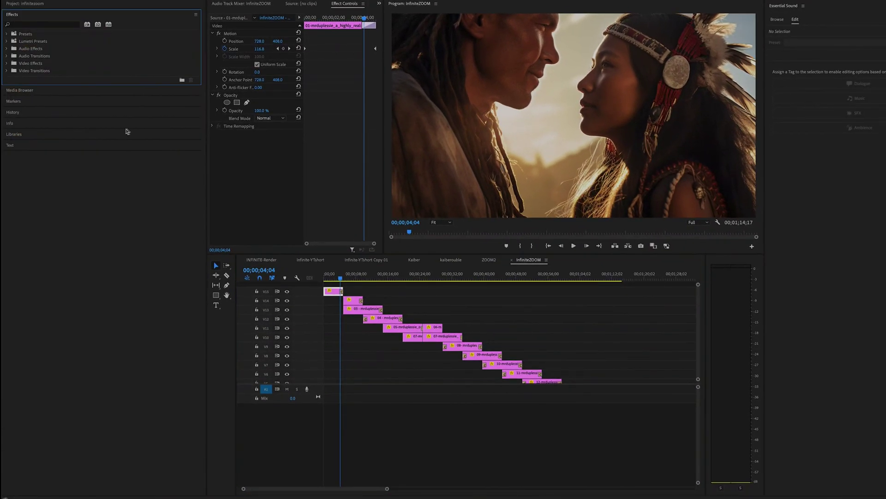
pyautogui.click(36, 25)
pyautogui.write('cross')
pyautogui.write(' dissolve')
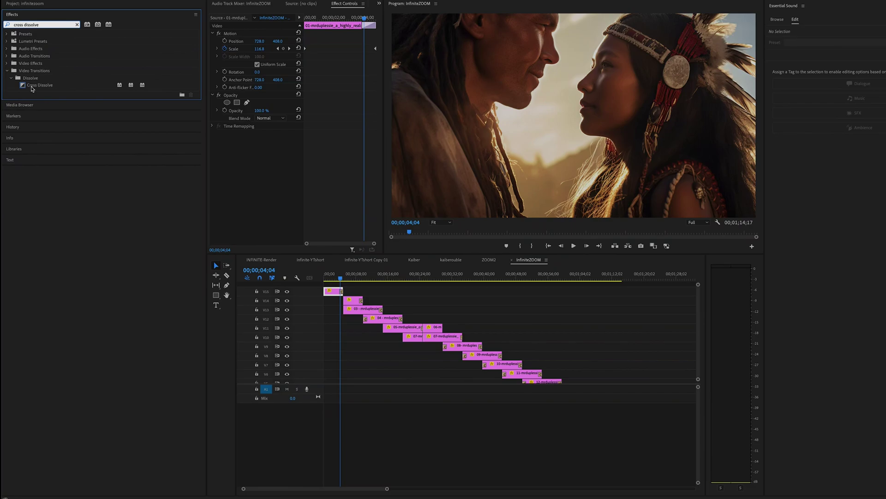
pyautogui.moveTo(31, 88); pyautogui.dragTo(340, 296)
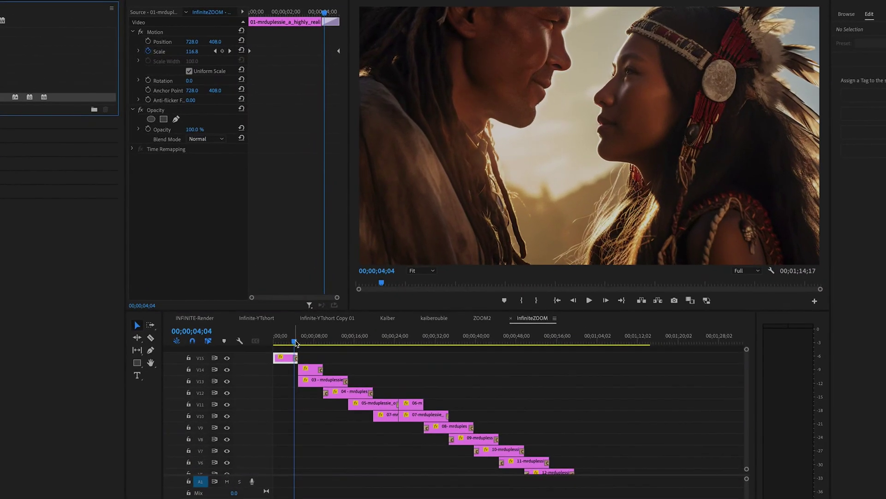
pyautogui.moveTo(295, 342); pyautogui.dragTo(311, 344)
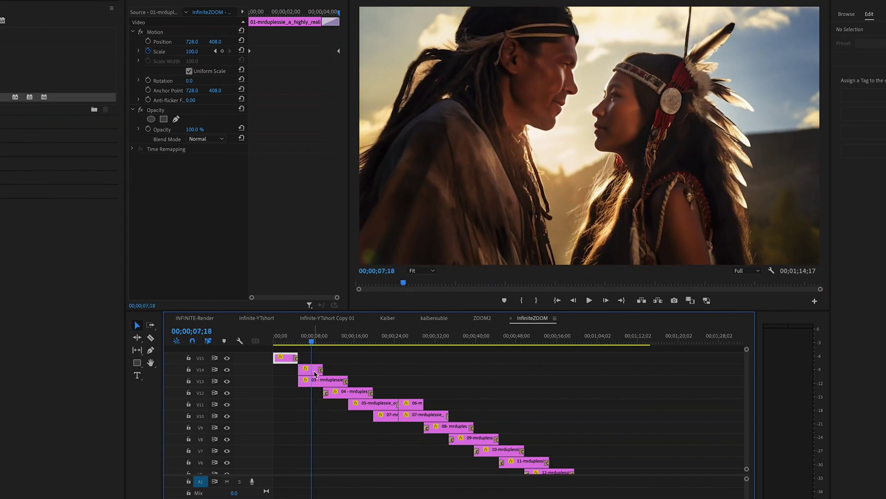
# Undo the trim so clip 02 on V14 starts at 00;00, reaching Scale 201.3 by 04;28.
pyautogui.click(315, 371)
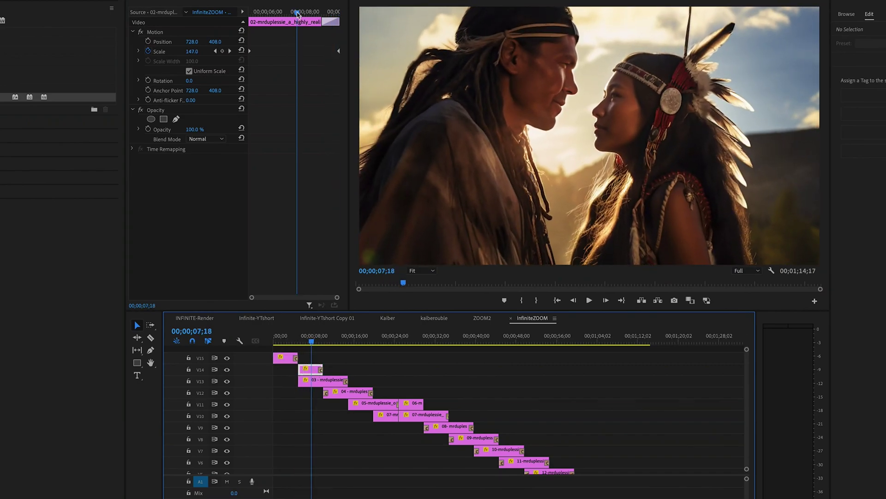
pyautogui.moveTo(297, 14); pyautogui.dragTo(340, 13)
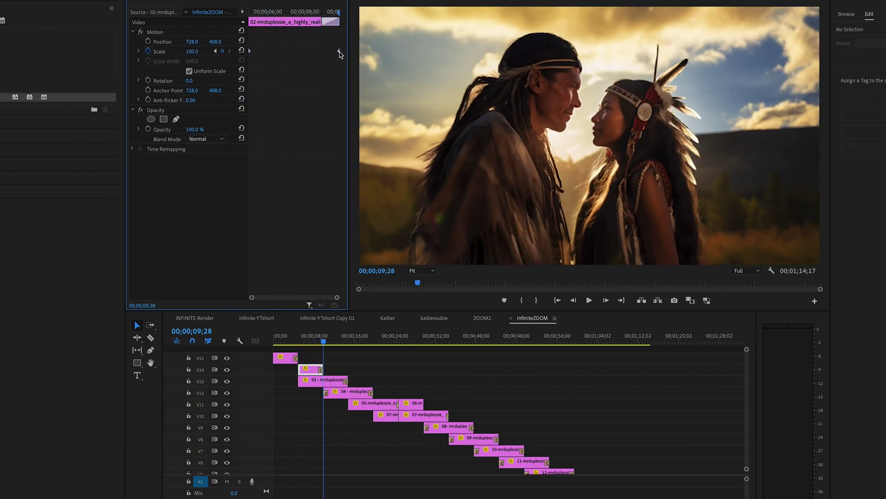
pyautogui.moveTo(338, 15); pyautogui.dragTo(231, 14)
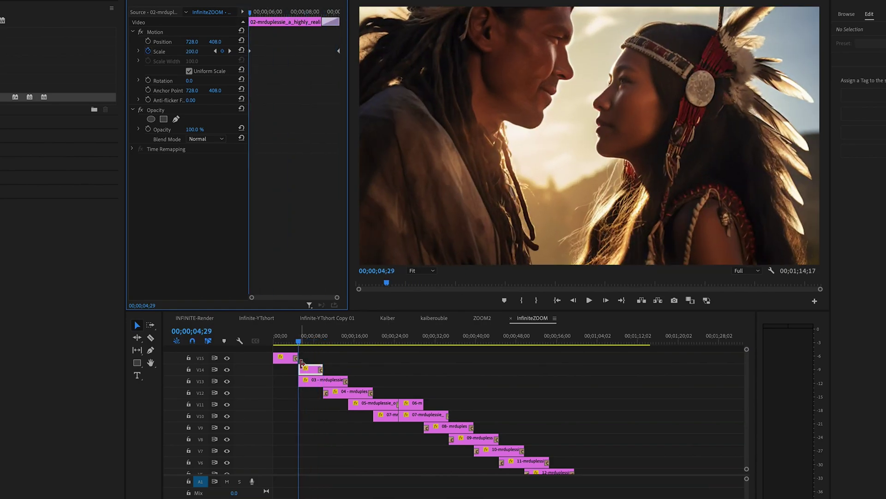
pyautogui.hotkey('ctrl', 'z')
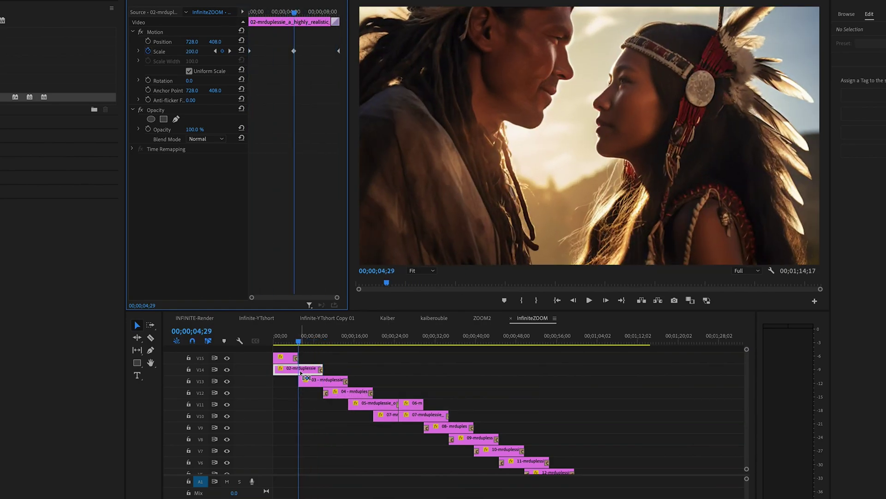
pyautogui.click(299, 341)
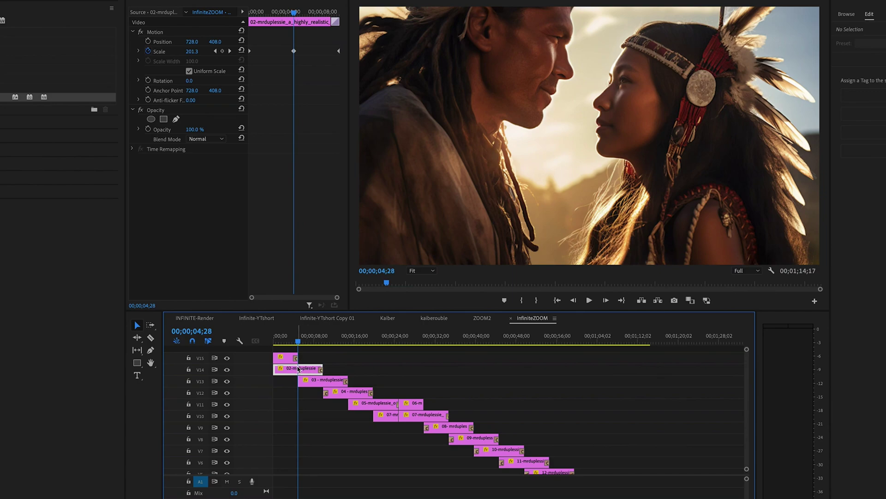
pyautogui.moveTo(297, 346); pyautogui.dragTo(273, 344)
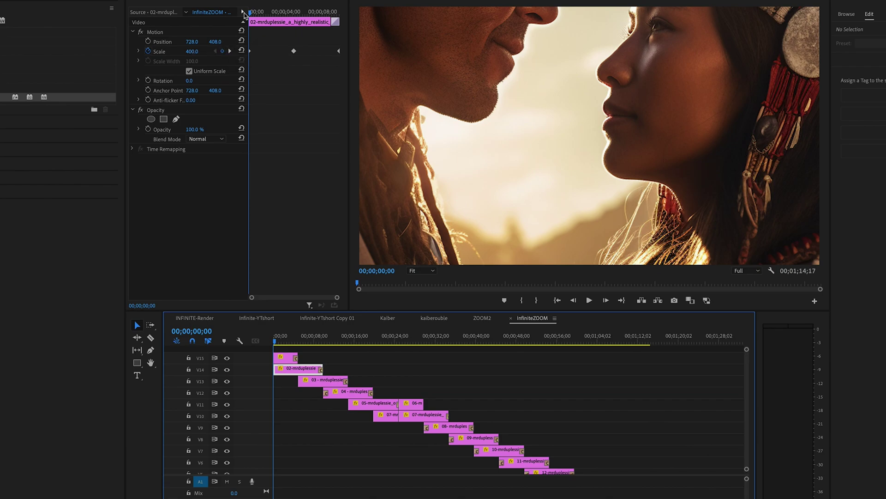
pyautogui.moveTo(277, 339); pyautogui.dragTo(299, 341)
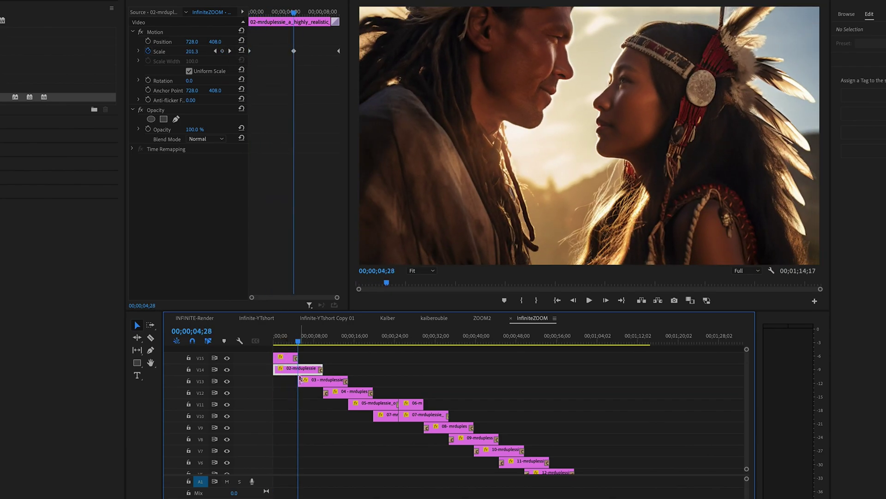
# Scrub clip 03 on V13 as its Scale drops from 400 at 04;28 to about 100 at 14;27.
pyautogui.click(313, 380)
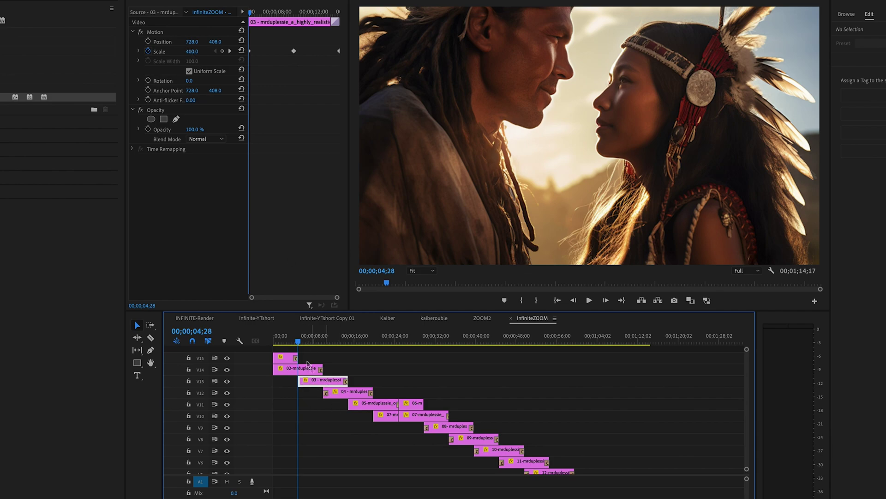
pyautogui.moveTo(298, 344); pyautogui.dragTo(350, 343)
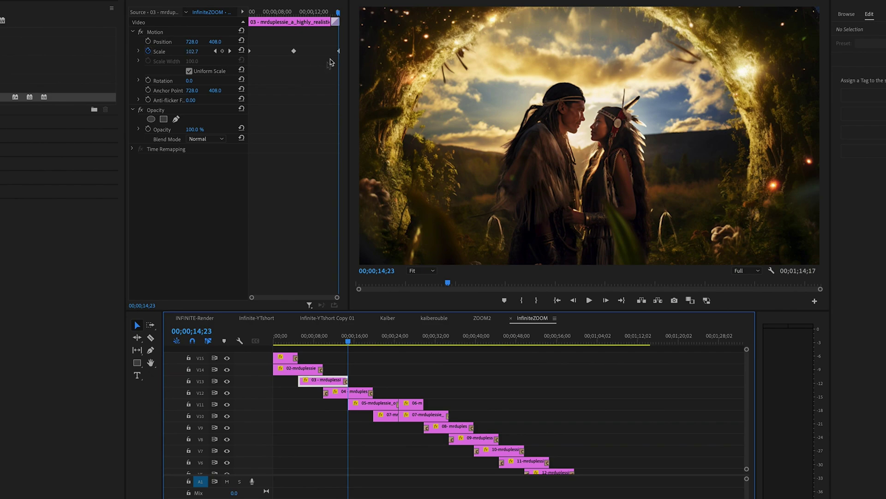
pyautogui.click(337, 12)
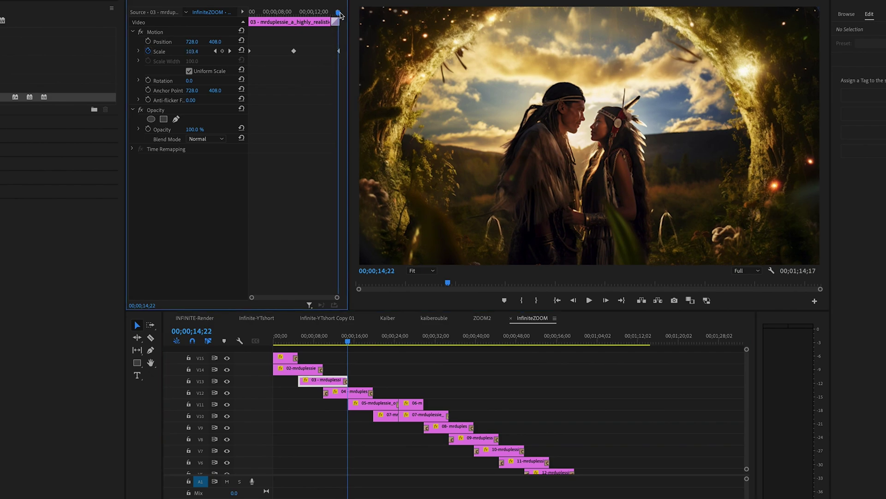
pyautogui.click(339, 13)
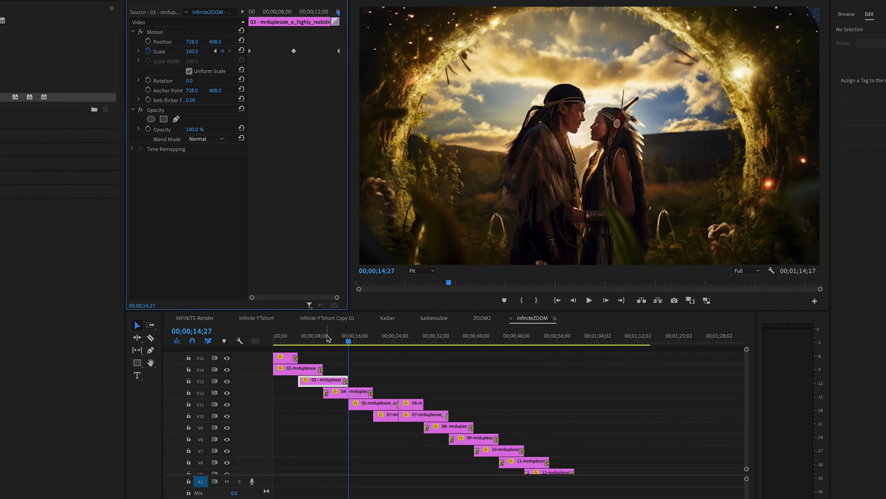
pyautogui.click(348, 344)
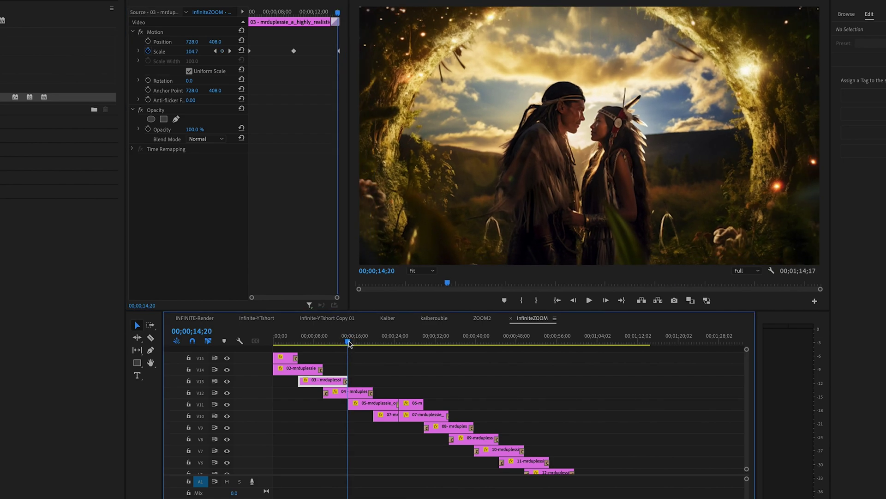
# Delete the Cross Dissolve after clip 03 on V13 and scrub across the cut near 15 seconds.
pyautogui.click(346, 382)
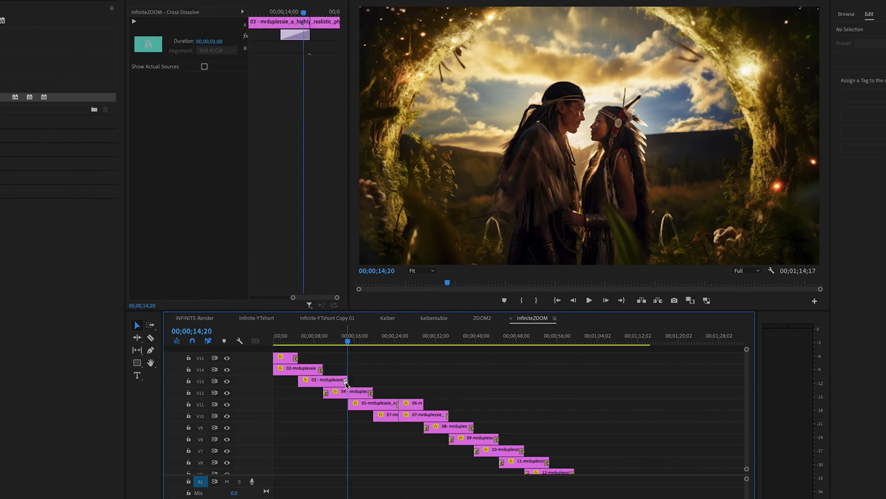
pyautogui.press('Delete')
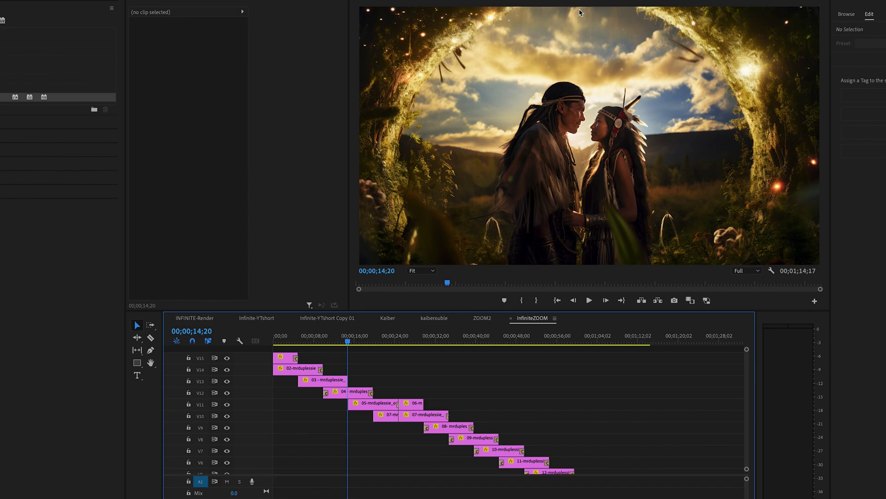
pyautogui.moveTo(348, 343); pyautogui.dragTo(349, 346)
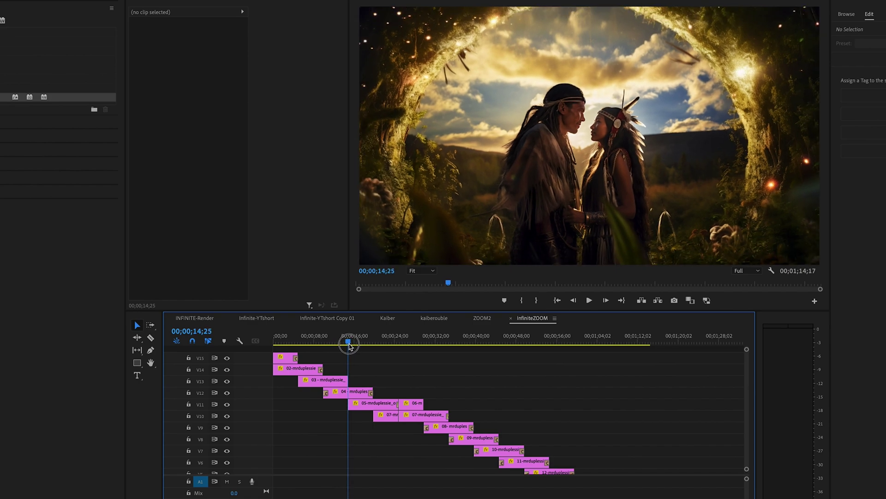
pyautogui.moveTo(350, 346); pyautogui.dragTo(277, 344)
pyautogui.press('space')
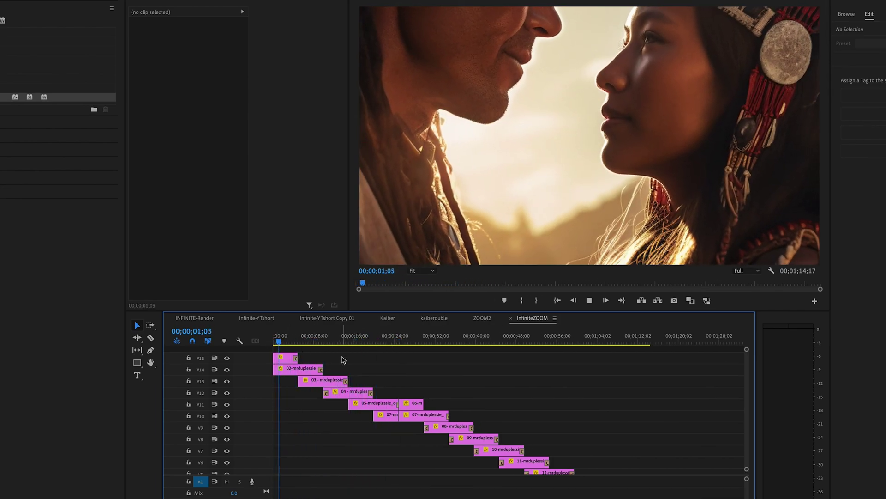